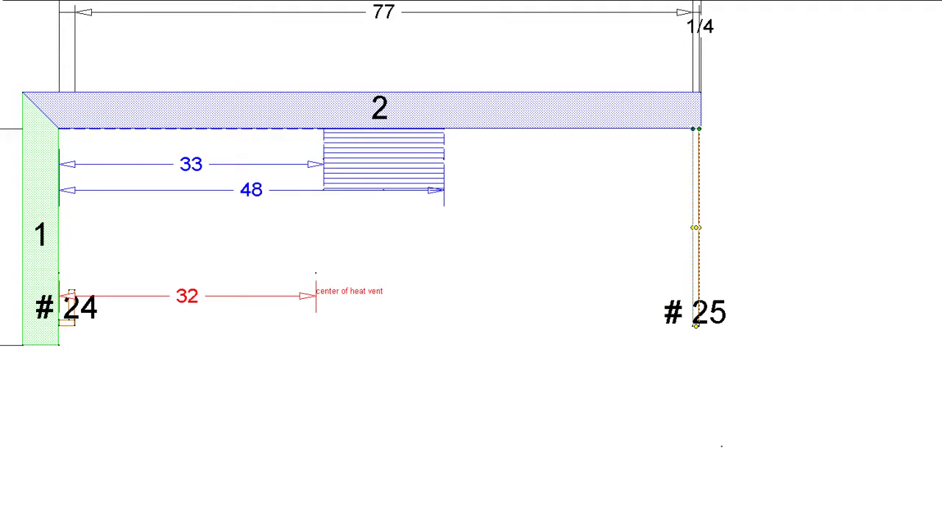
# Place a 20-wide drawer base cabinet along wall 2 against the end panel, and shorten the panel to match the shallower cabinet
pyautogui.press('Escape')
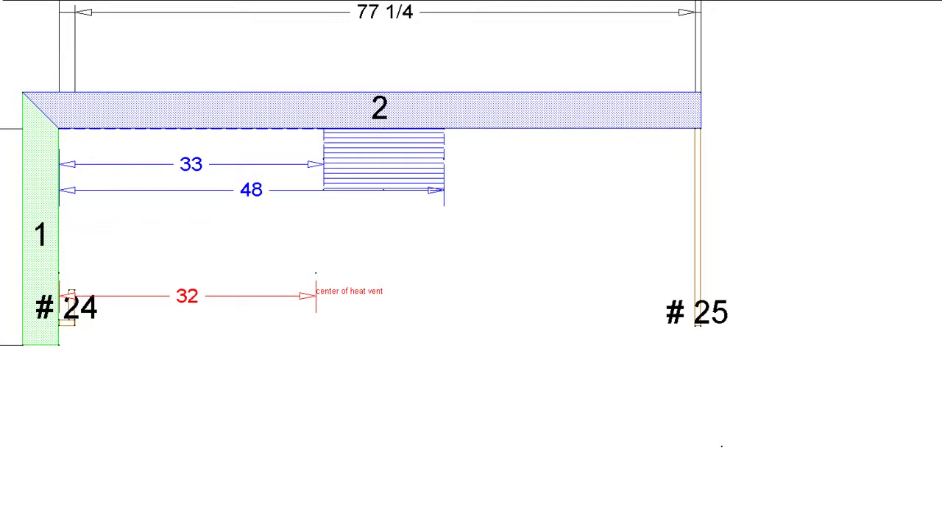
pyautogui.click(575, 245)
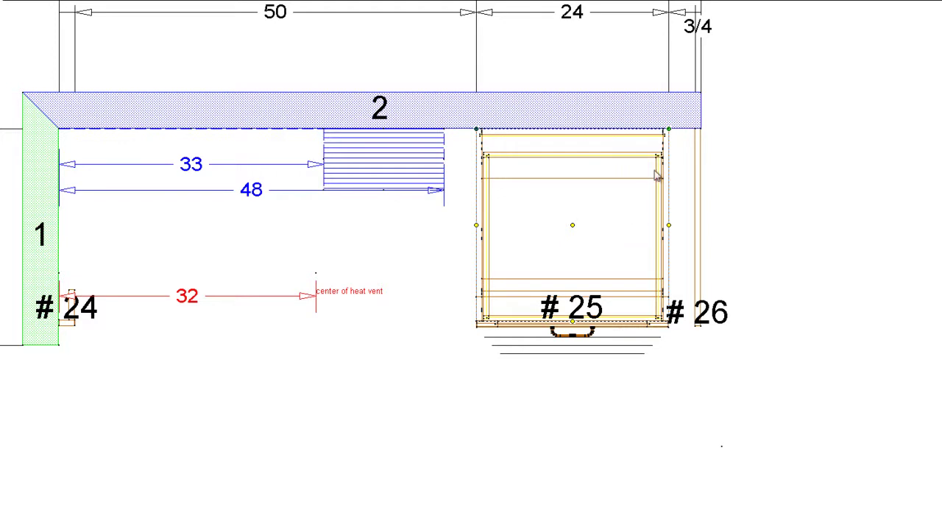
pyautogui.scroll(-2, 584, 202)
pyautogui.middleClick(538, 189)
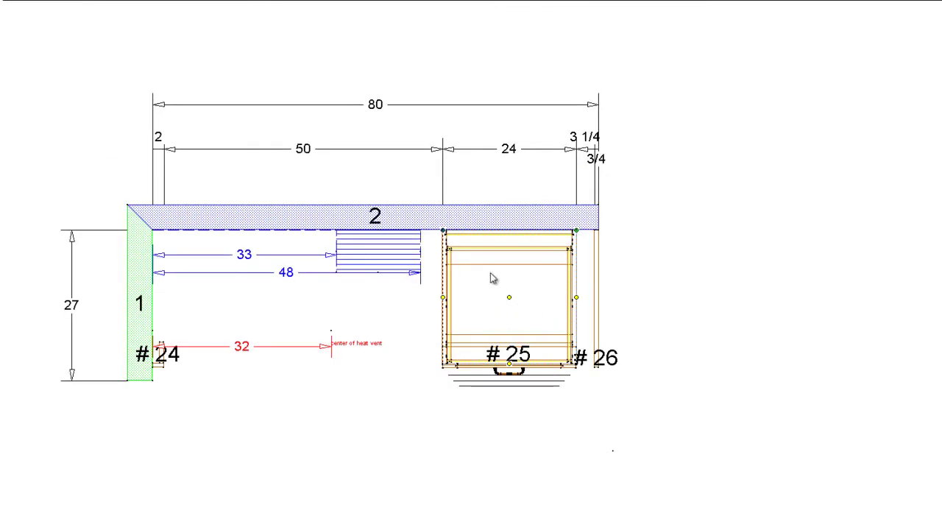
pyautogui.moveTo(456, 305); pyautogui.dragTo(478, 305)
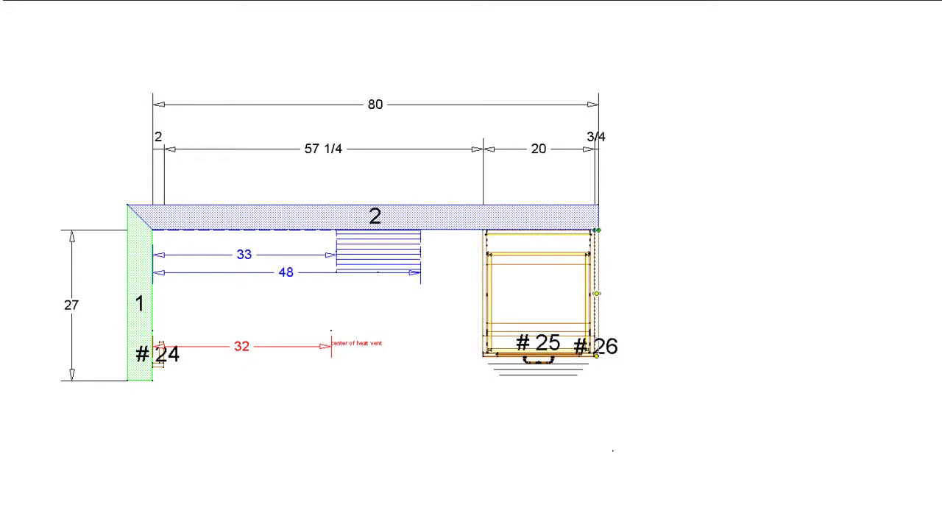
# Place a copy of the 20-wide drawer cabinet on wall 2, directly beside the filler at the wall 1 corner
pyautogui.scroll(6, 598, 355)
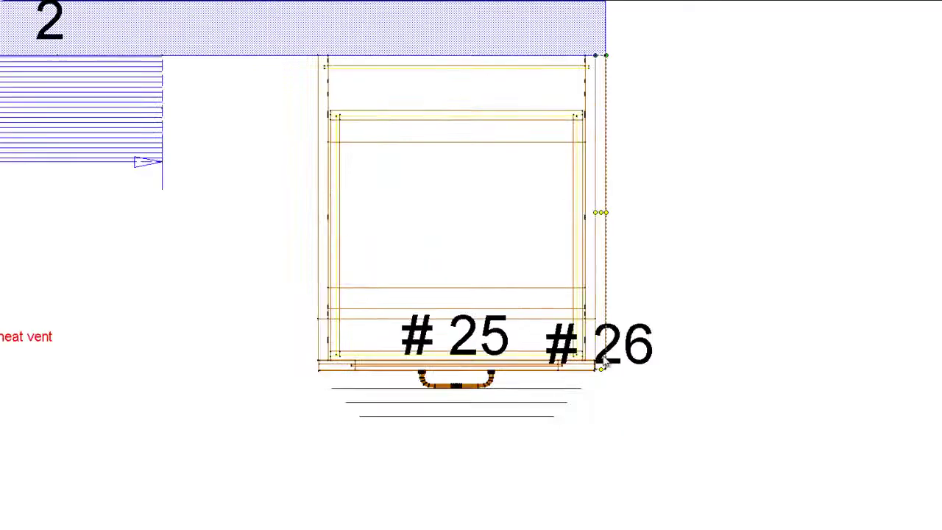
pyautogui.scroll(2, 589, 380)
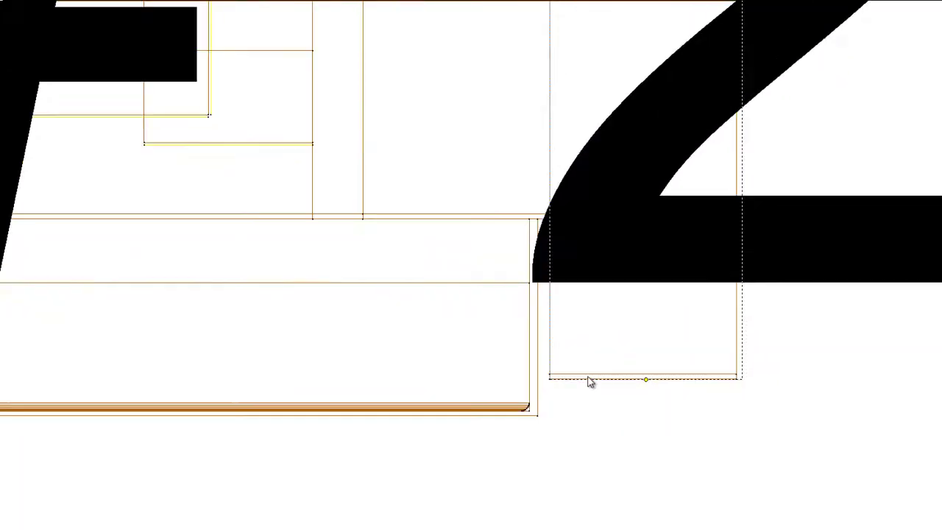
pyautogui.scroll(-3, 589, 380)
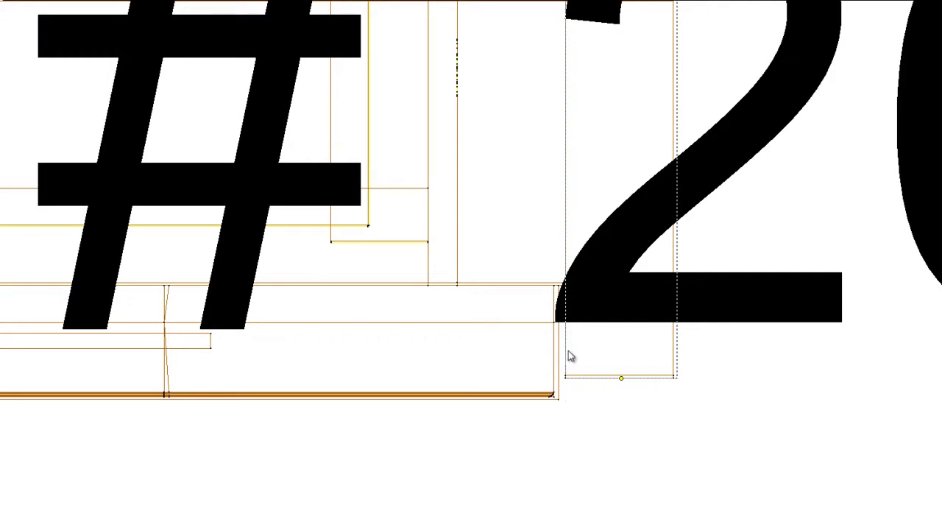
pyautogui.scroll(-1, 533, 339)
pyautogui.scroll(-2, 533, 339)
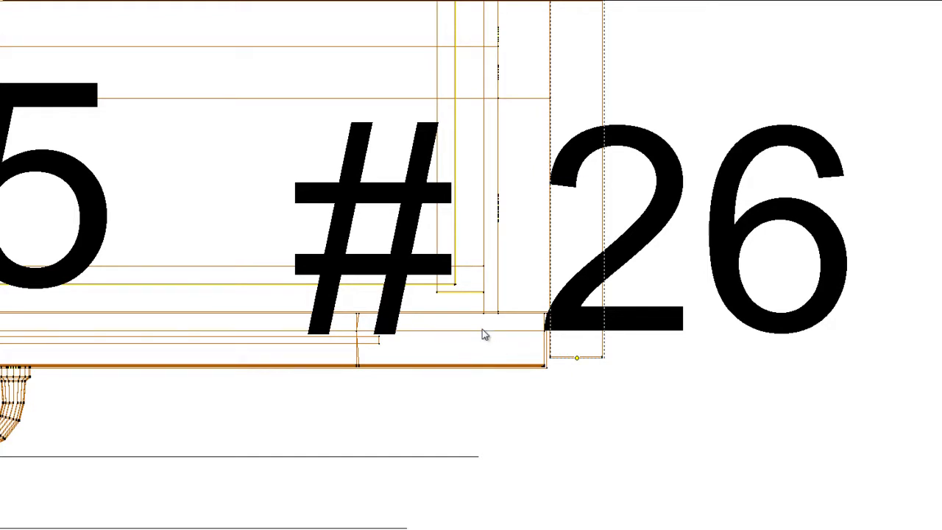
pyautogui.moveTo(271, 305); pyautogui.dragTo(586, 133)
pyautogui.rightClick(680, 284)
pyautogui.click(725, 302)
pyautogui.click(265, 278)
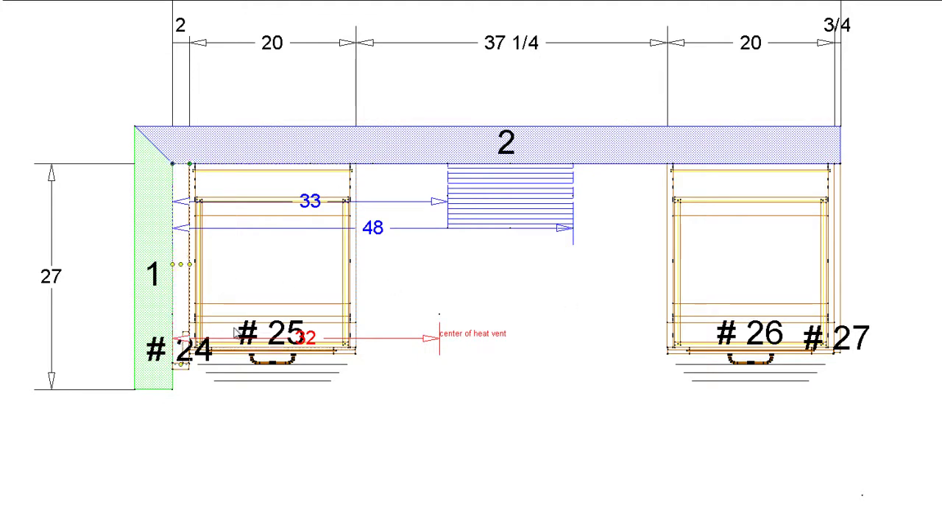
# Shorten the corner filler to line up with the drawer cabinets, keeping cabinet #25 tight against the filler
pyautogui.moveTo(274, 257); pyautogui.dragTo(282, 258)
pyautogui.click(181, 295)
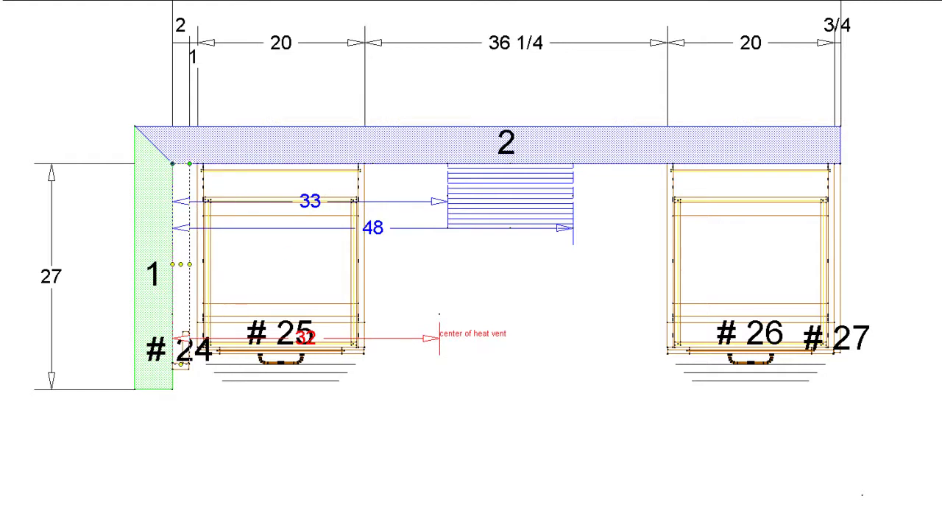
pyautogui.moveTo(180, 364); pyautogui.dragTo(181, 347)
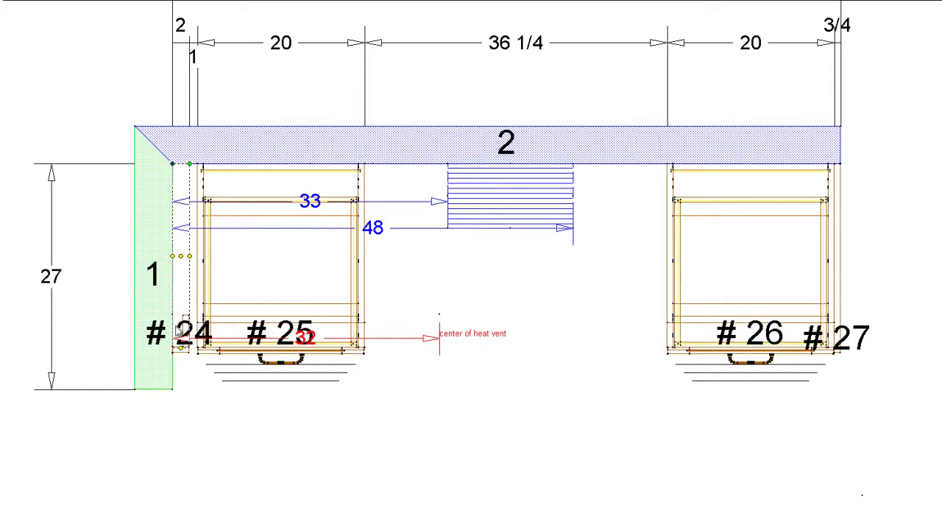
pyautogui.click(272, 250)
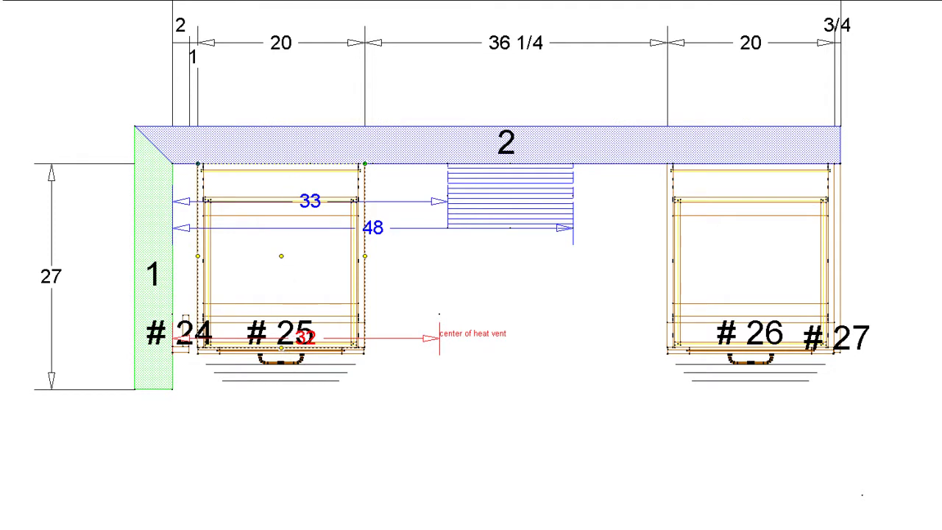
pyautogui.press('Left')
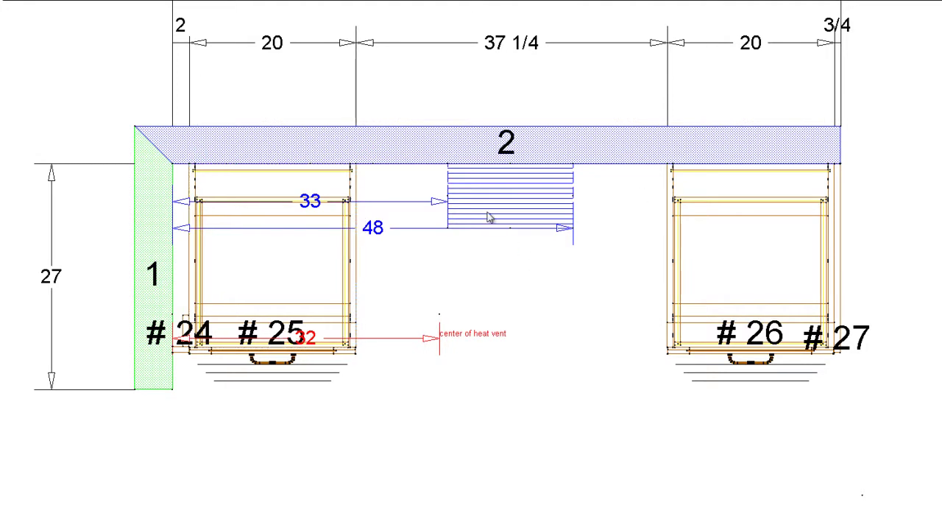
# Place a two-door base cabinet between the two drawer cabinets and set its width to 24, stretching from the left
pyautogui.scroll(-1, 503, 244)
pyautogui.middleClick(506, 254)
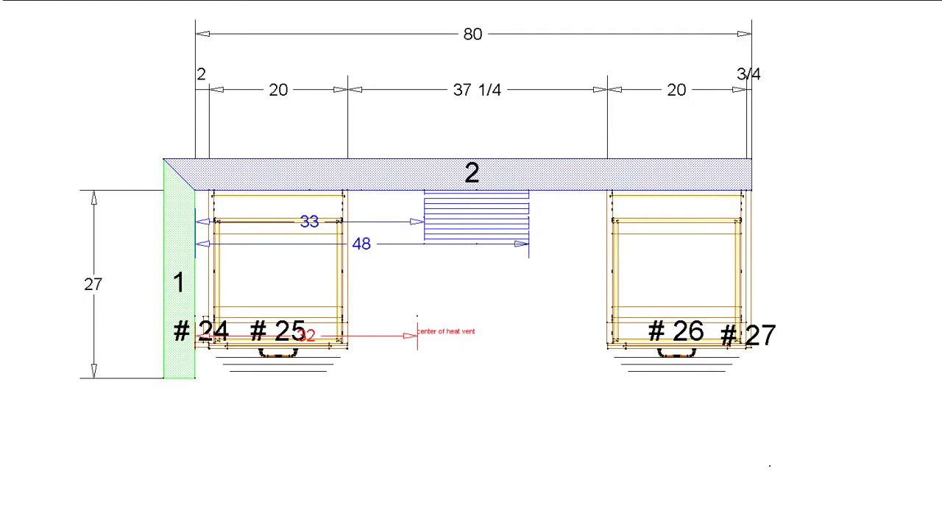
pyautogui.moveTo(5, 170); pyautogui.dragTo(474, 276)
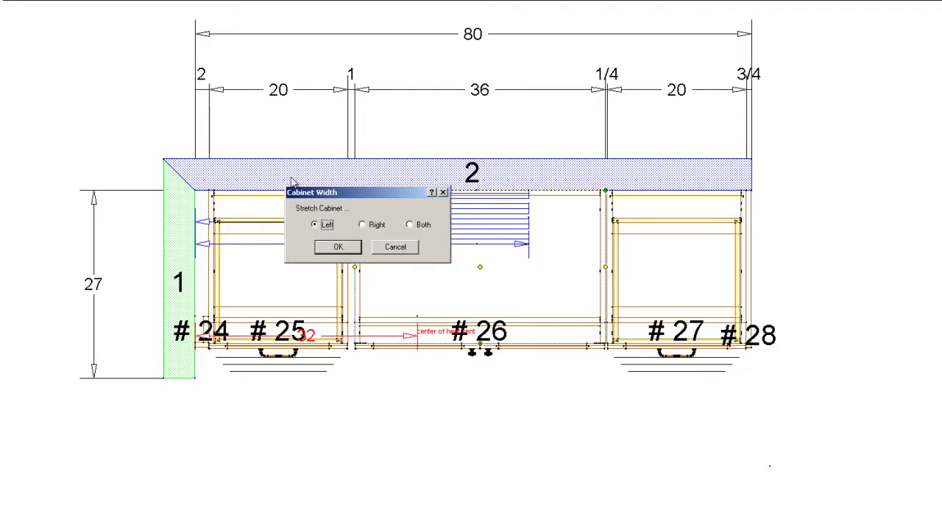
pyautogui.click(342, 248)
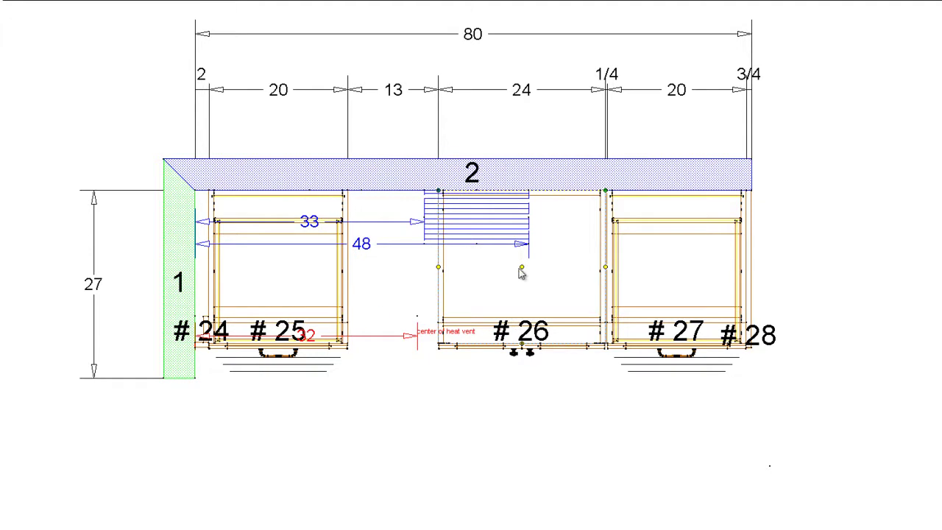
# Center the 24-wide two-door cabinet in the space between the two drawer cabinets
pyautogui.moveTo(476, 274); pyautogui.dragTo(419, 275)
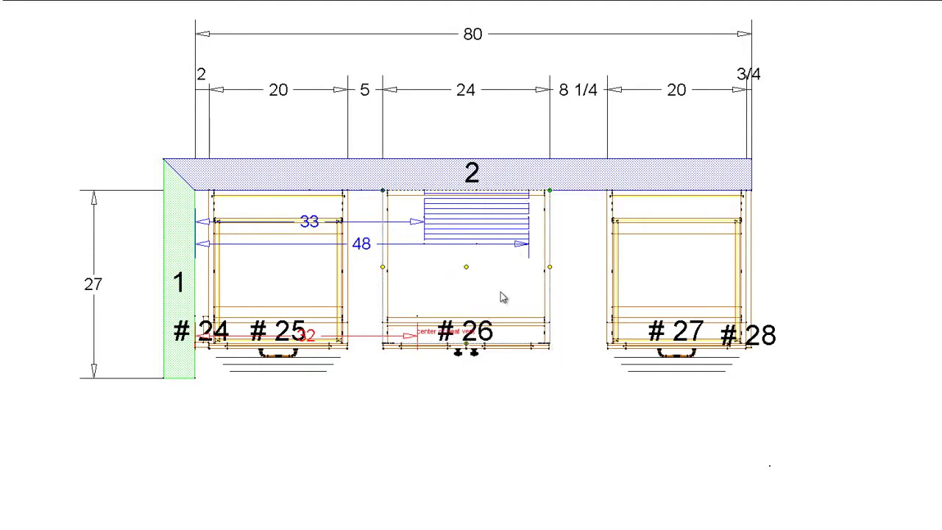
pyautogui.moveTo(475, 267); pyautogui.dragTo(478, 268)
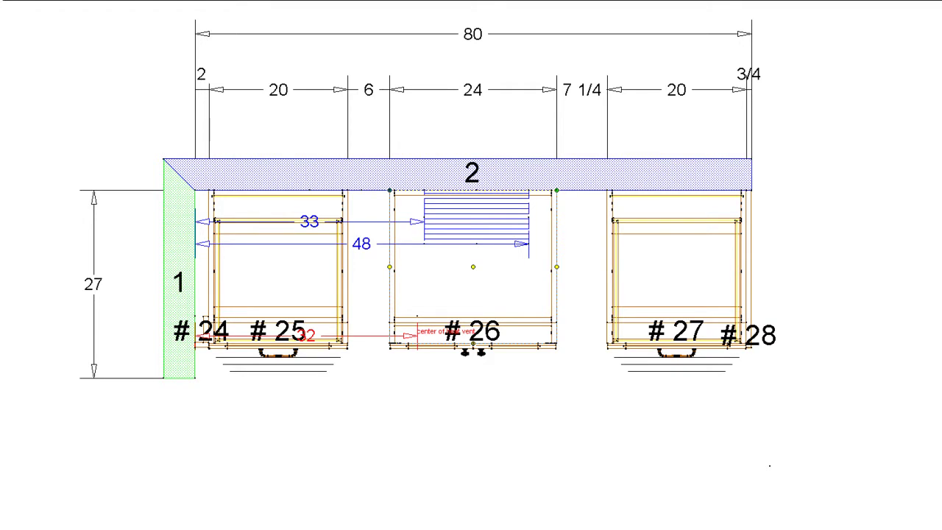
pyautogui.press('c')
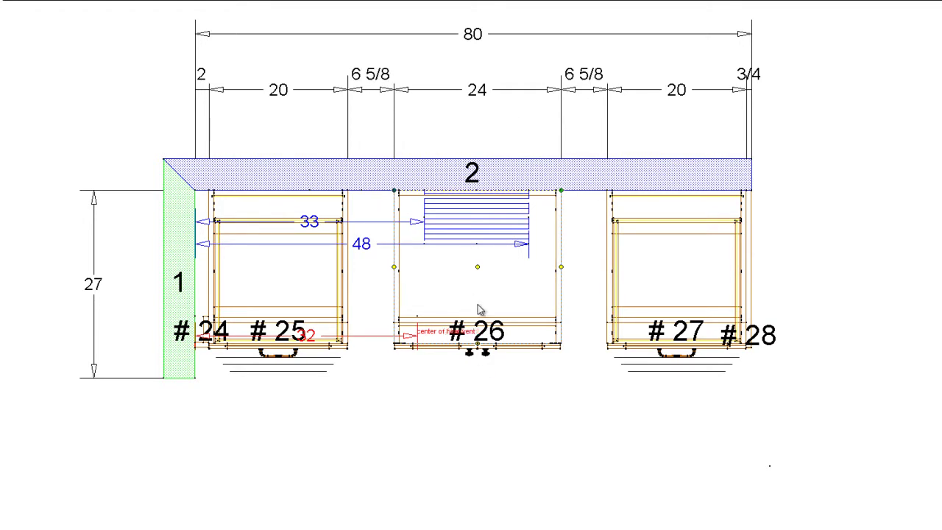
# Stretch both drawer cabinets to 26 5/8 wide so they meet the sides of the center cabinet
pyautogui.click(635, 291)
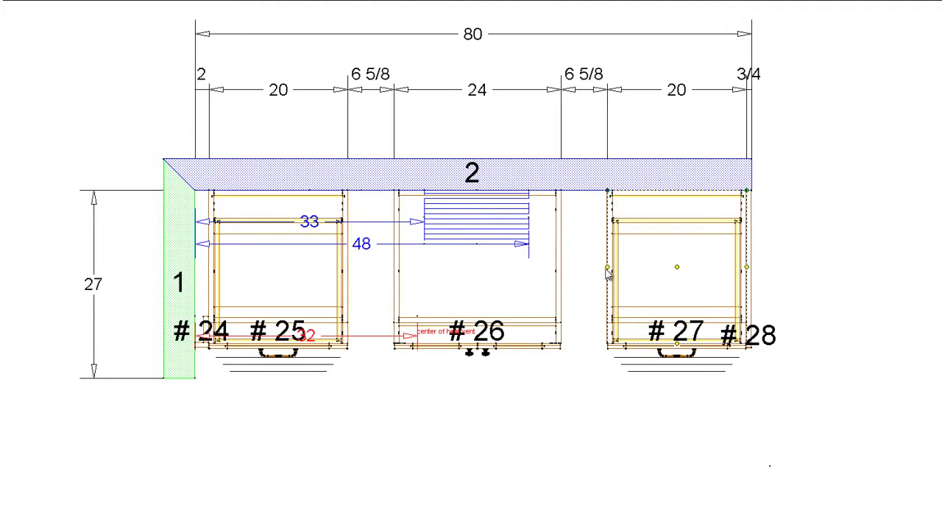
pyautogui.click(555, 275)
pyautogui.click(318, 283)
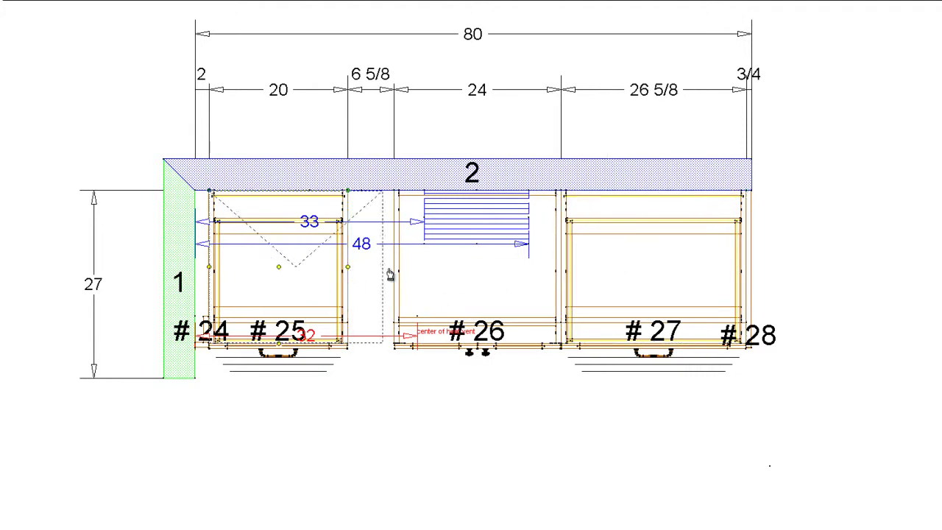
pyautogui.click(415, 273)
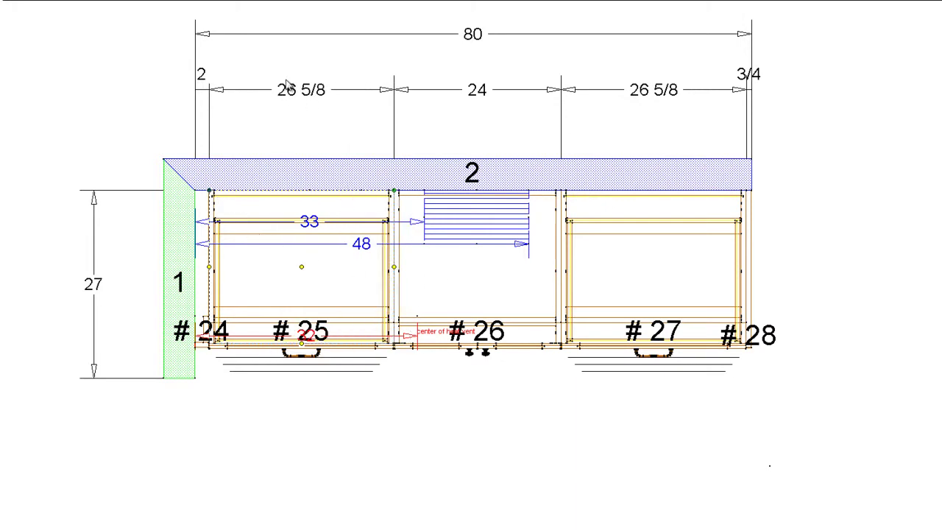
# Open the elevation of wall 2 and examine the door and drawer layout of the cabinets
pyautogui.click(578, 274)
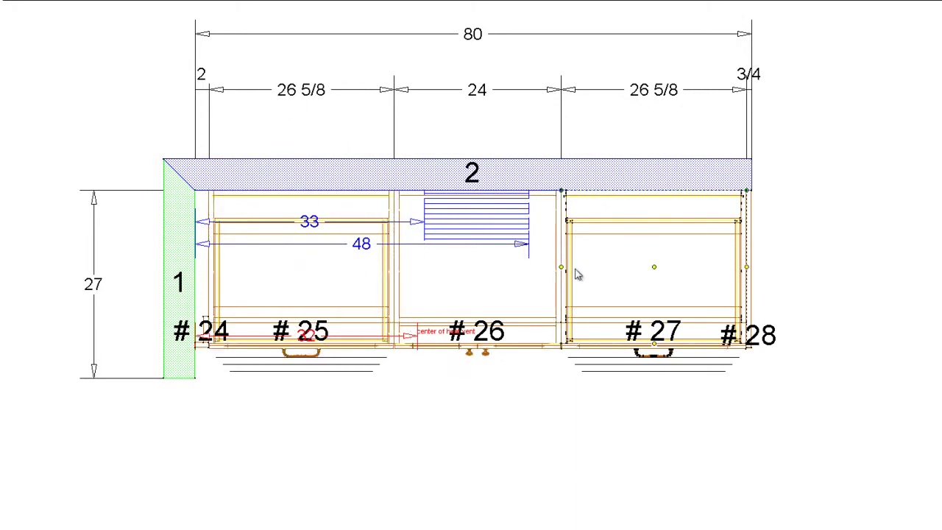
pyautogui.click(37, 7)
pyautogui.scroll(3, 473, 405)
pyautogui.scroll(-2, 471, 405)
pyautogui.scroll(-1, 474, 368)
pyautogui.scroll(2, 464, 295)
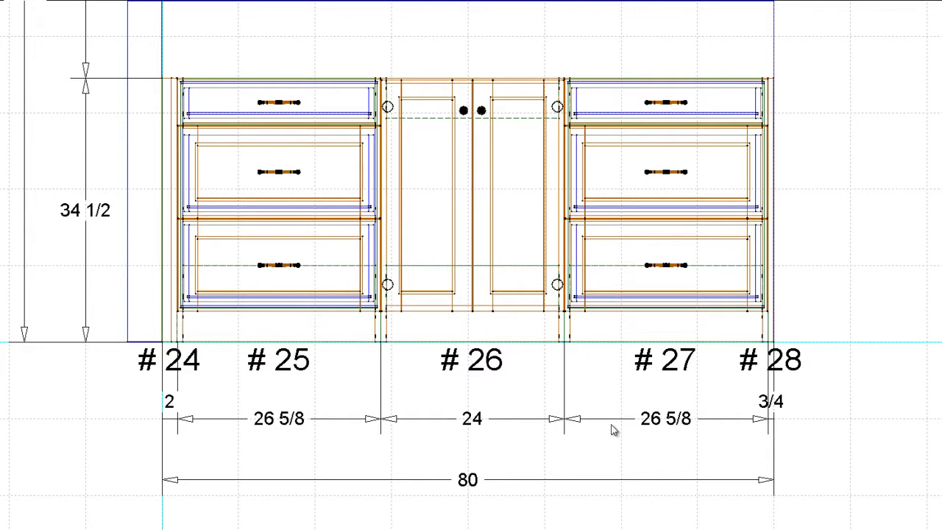
pyautogui.click(666, 254)
pyautogui.click(425, 150)
pyautogui.click(423, 148)
pyautogui.click(668, 171)
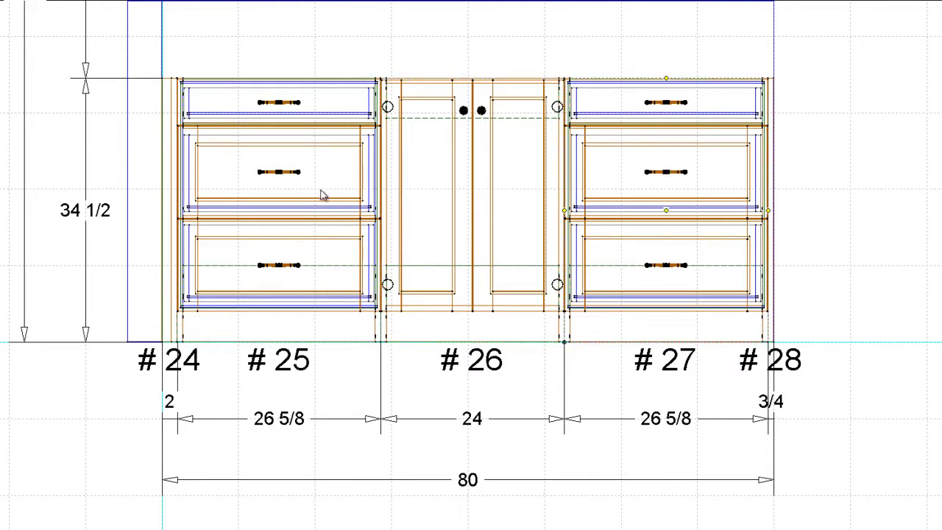